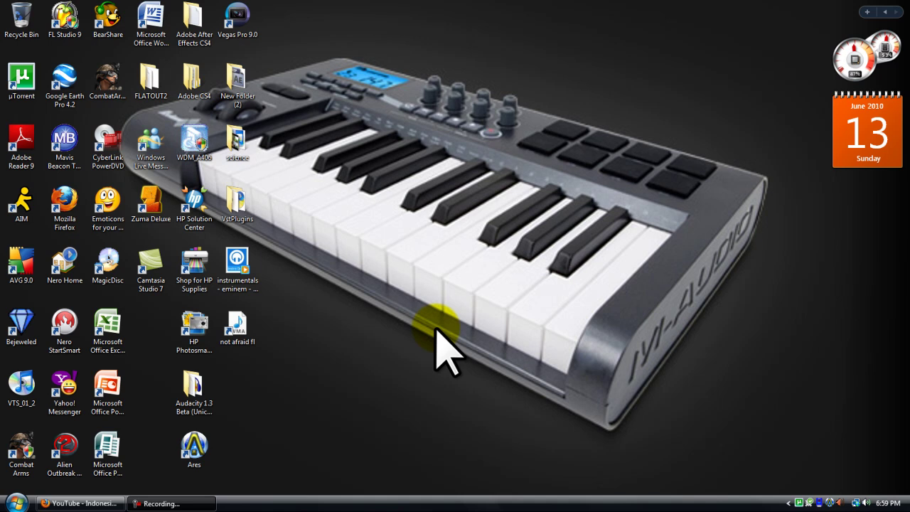
- Switch to Firefox and open the Google home page
{"action": "left_click", "coordinate": [79, 503]}
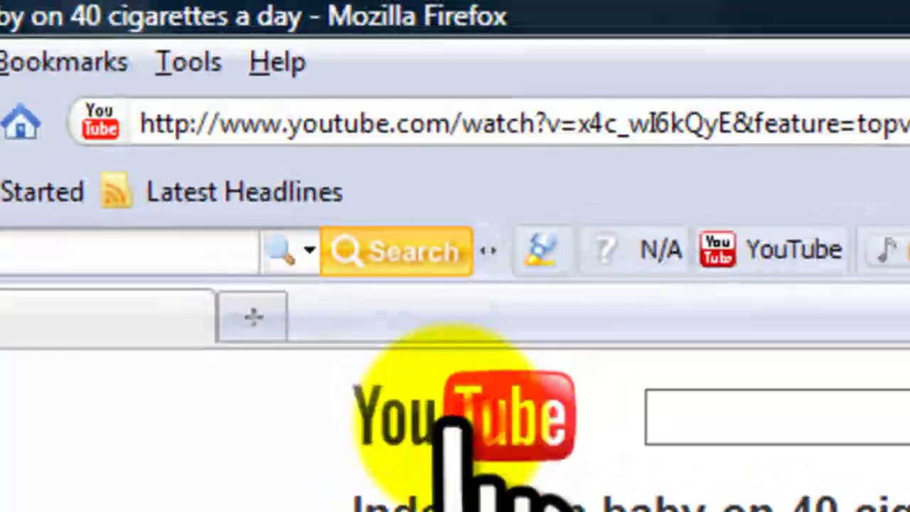
{"action": "left_click", "coordinate": [452, 447]}
{"action": "left_click", "coordinate": [455, 123]}
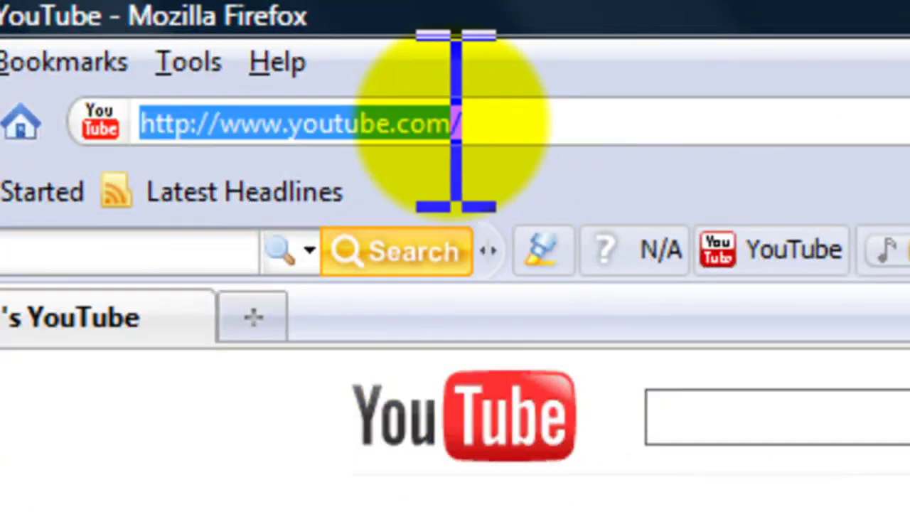
{"action": "type", "text": "g"}
{"action": "left_click", "coordinate": [412, 163]}
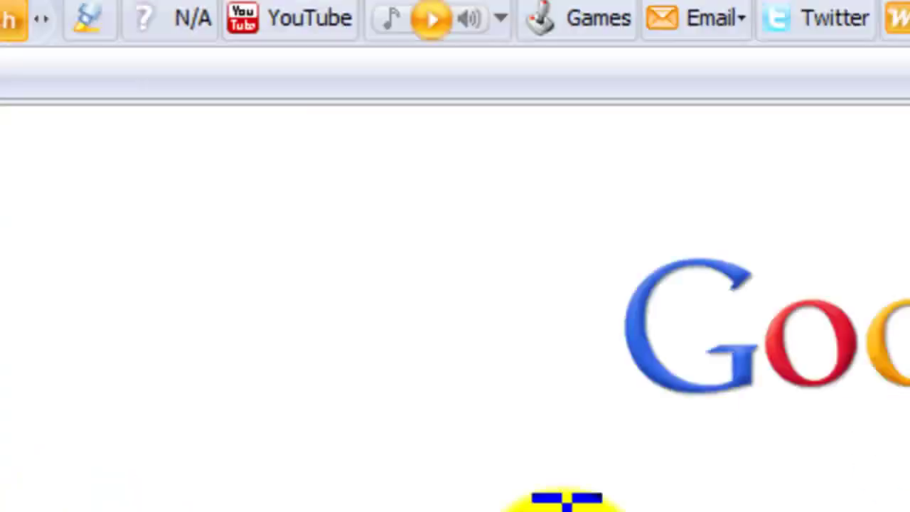
- Search Google for realplayer and open the official Real.com media player result
{"action": "left_click", "coordinate": [149, 327]}
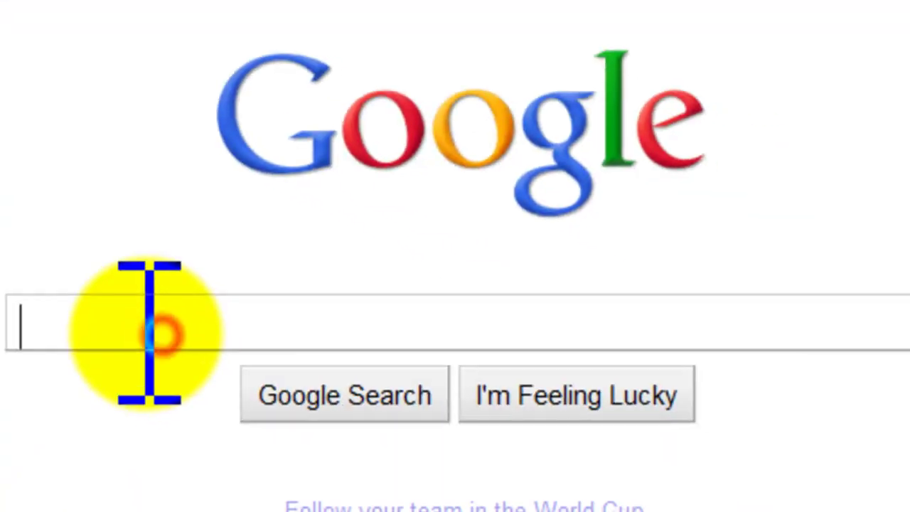
{"action": "type", "text": "reapl"}
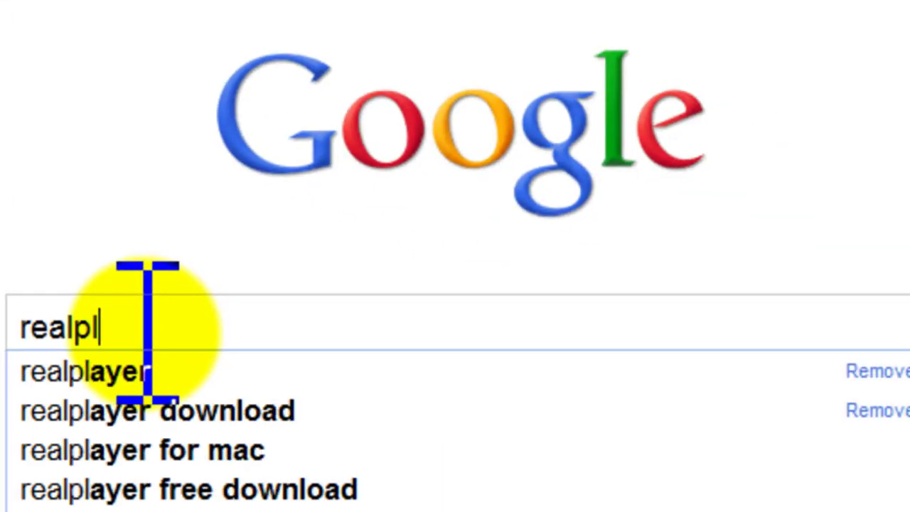
{"action": "type", "text": "ayer"}
{"action": "left_click", "coordinate": [148, 372]}
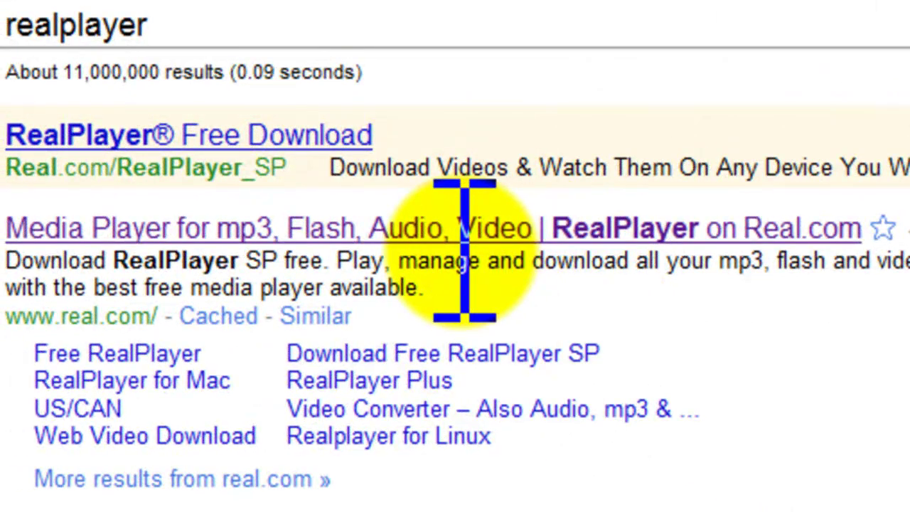
{"action": "left_click", "coordinate": [448, 239]}
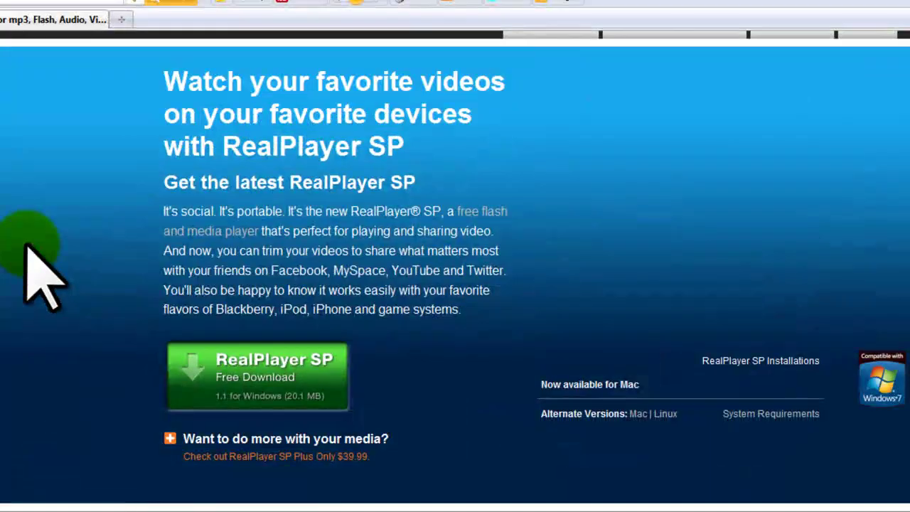
- Download the free RealPlayer SP for Windows from the product page and save the installer file RealPlayerSPGold.exe
{"action": "scroll", "coordinate": [39, 274], "scroll_direction": "up", "scroll_amount": 3}
{"action": "scroll", "coordinate": [39, 274], "scroll_direction": "down", "scroll_amount": 9}
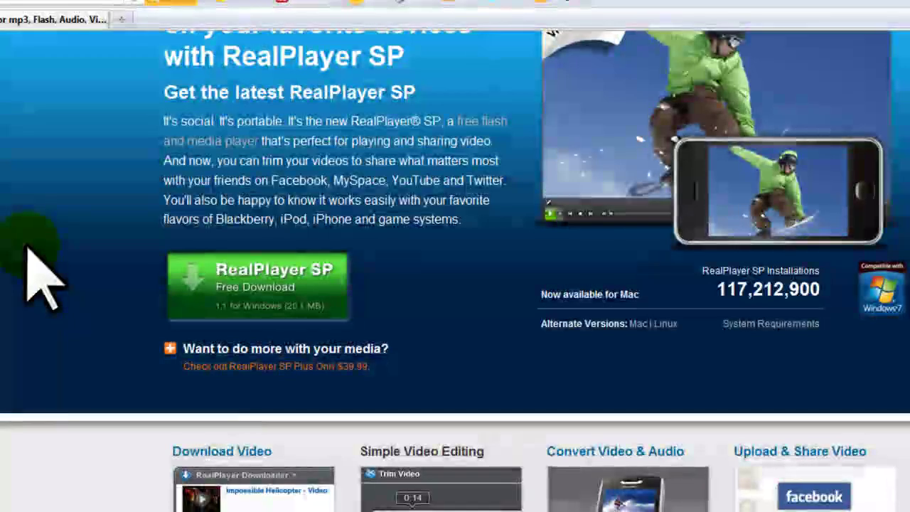
{"action": "scroll", "coordinate": [39, 274], "scroll_direction": "up", "scroll_amount": 5}
{"action": "scroll", "coordinate": [39, 271], "scroll_direction": "down", "scroll_amount": 3}
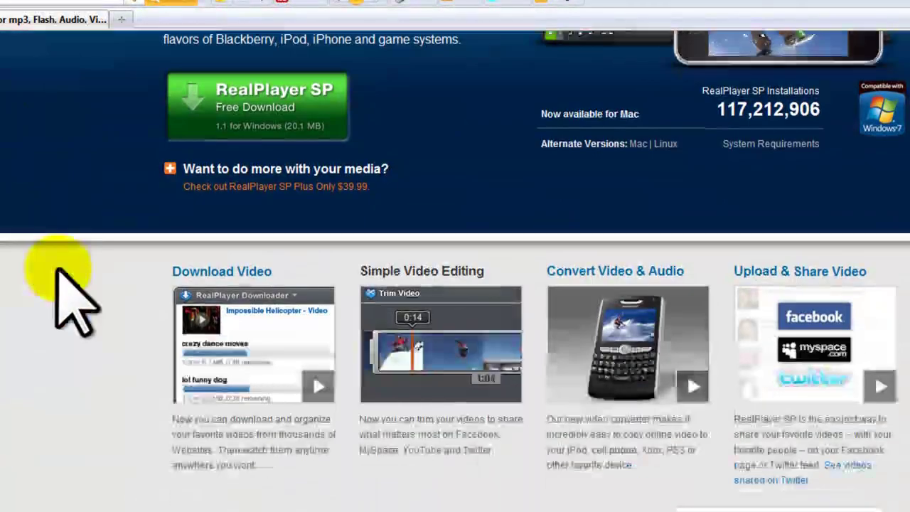
{"action": "scroll", "coordinate": [58, 302], "scroll_direction": "up", "scroll_amount": 6}
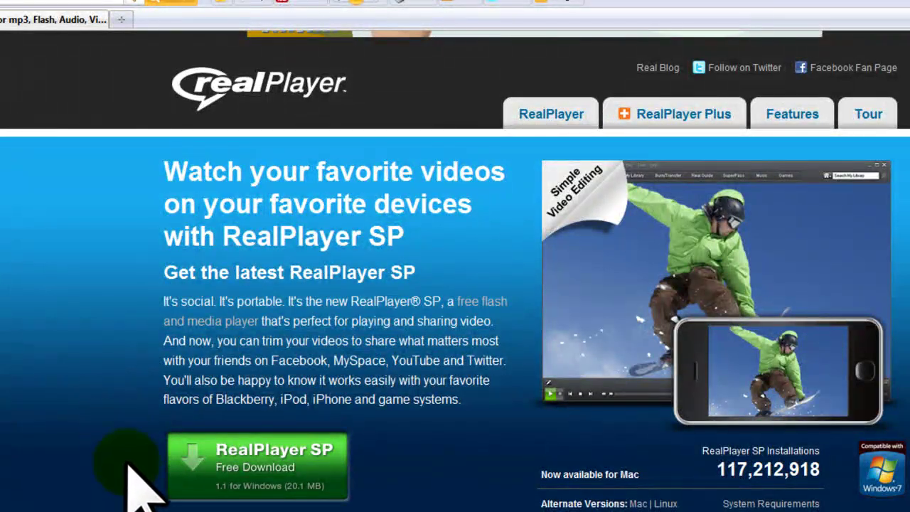
{"action": "left_click", "coordinate": [233, 454]}
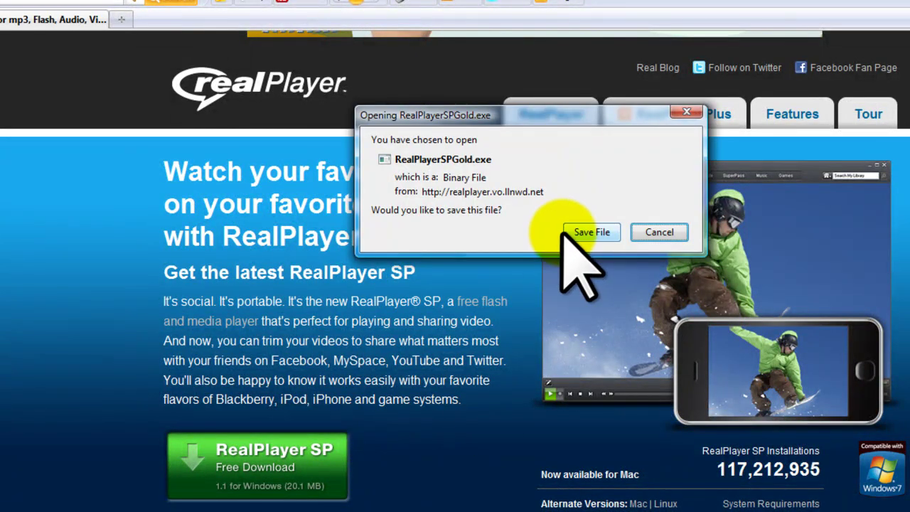
{"action": "left_click", "coordinate": [591, 232]}
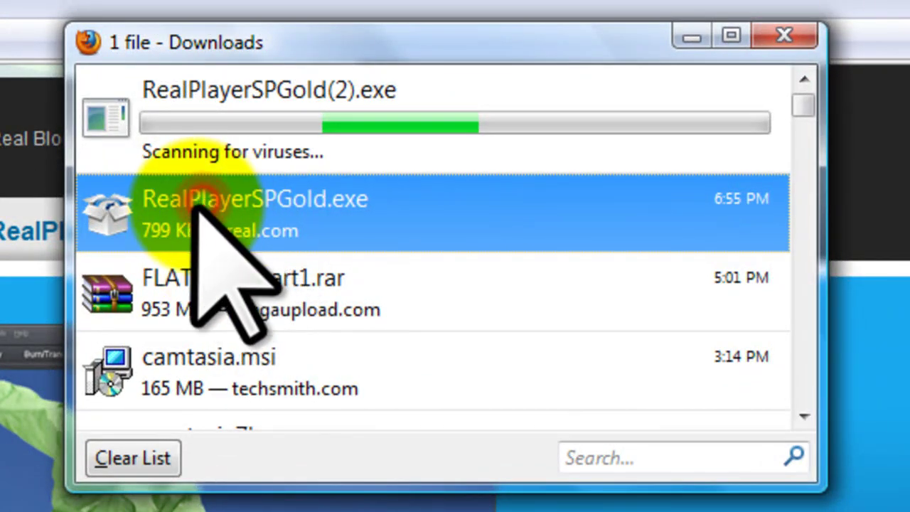
- Run RealPlayerSPGold.exe, accept its license, and install with the desktop shortcut and automatic video opening options turned off
{"action": "double_click", "coordinate": [247, 238]}
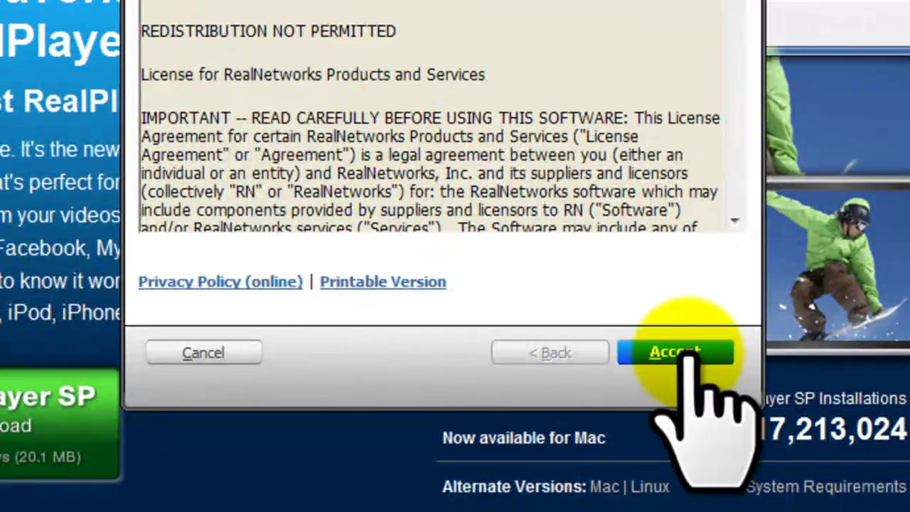
{"action": "left_click", "coordinate": [681, 395]}
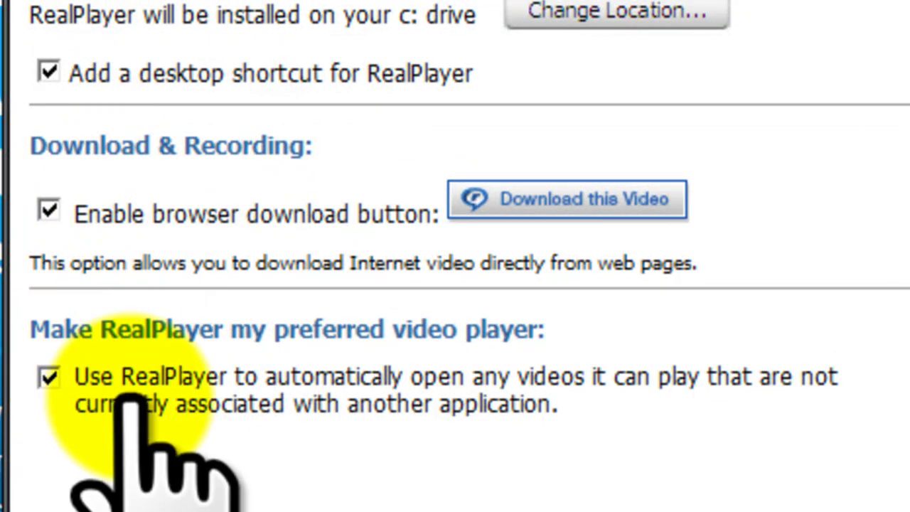
{"action": "left_click", "coordinate": [48, 376]}
{"action": "left_click", "coordinate": [48, 71]}
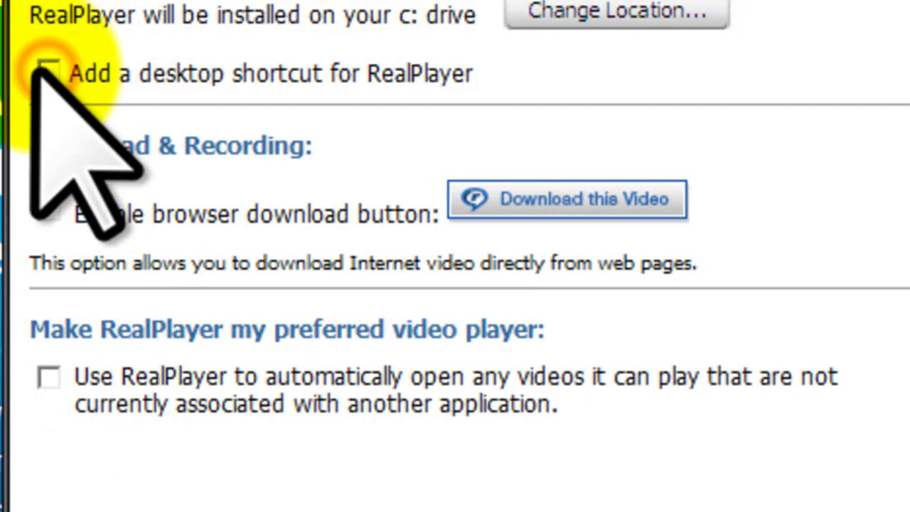
{"action": "left_click", "coordinate": [700, 405]}
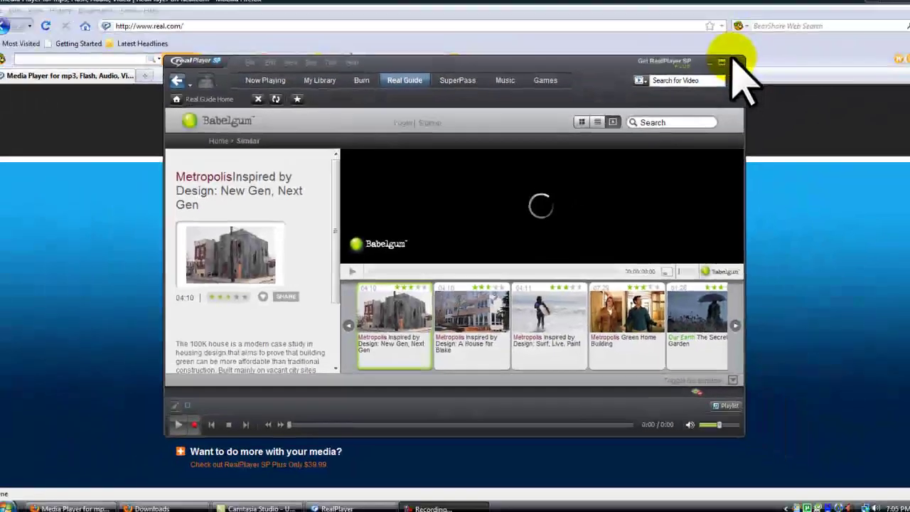
- Close the RealPlayer window and browse the videos on the YouTube home page
{"action": "left_click", "coordinate": [808, 2]}
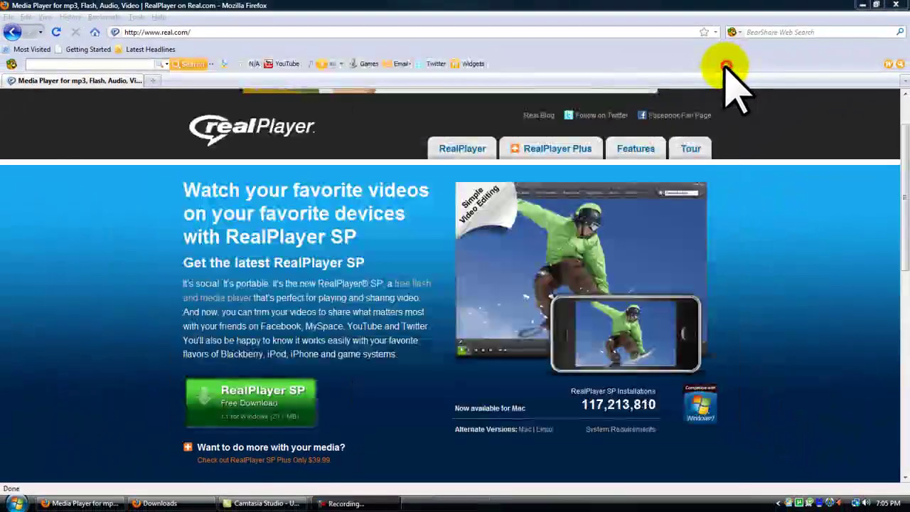
{"action": "left_click", "coordinate": [459, 40]}
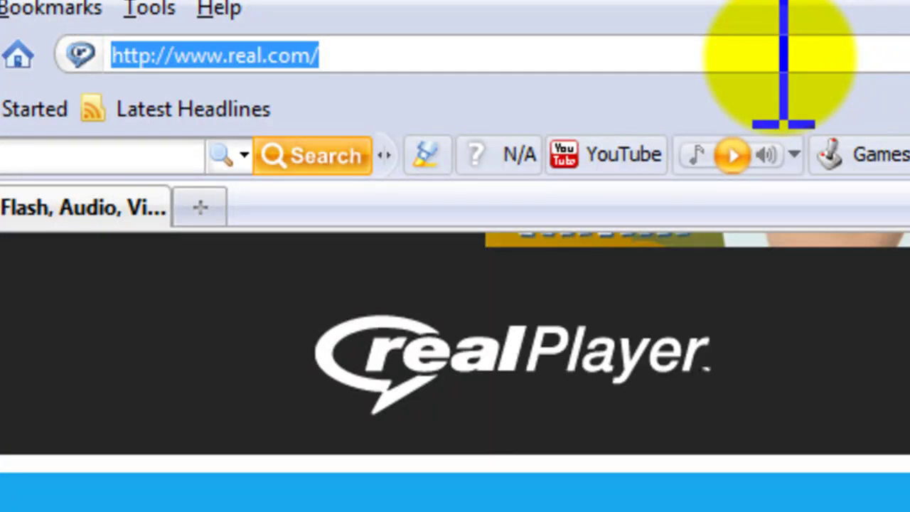
{"action": "type", "text": "y"}
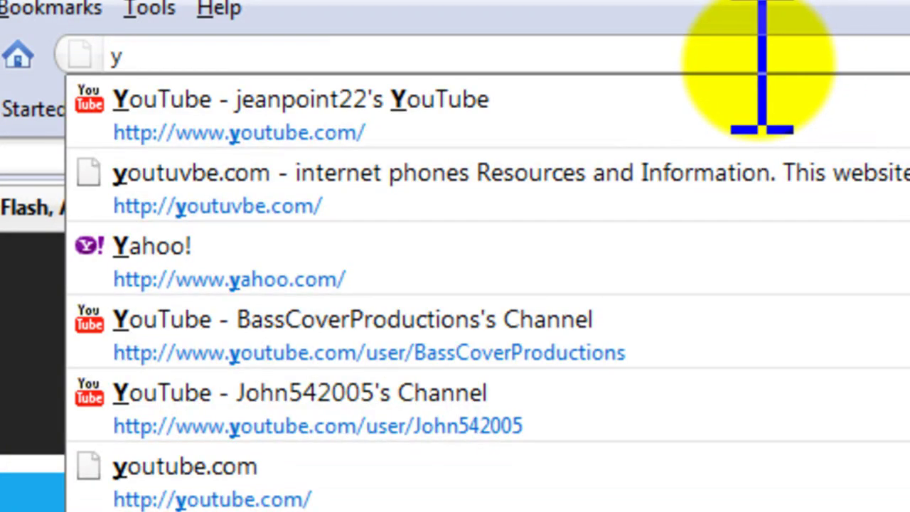
{"action": "left_click", "coordinate": [630, 101]}
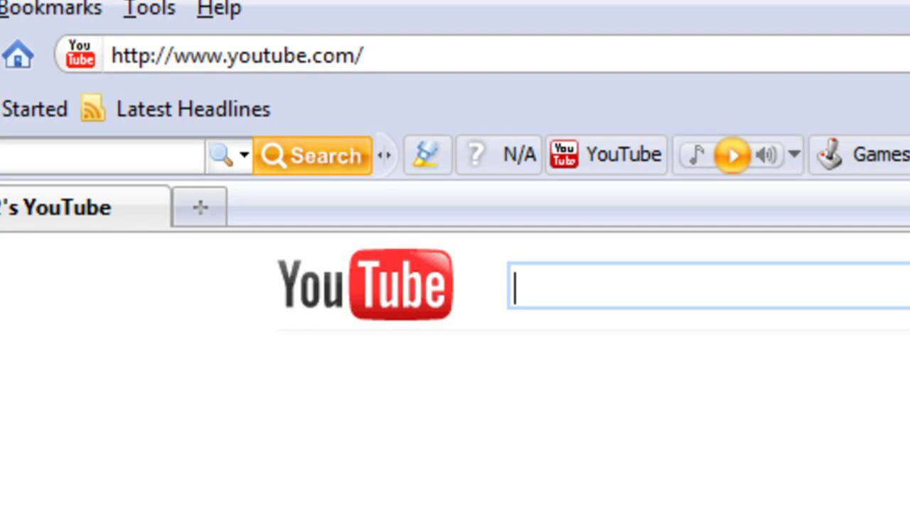
{"action": "scroll", "coordinate": [455, 356], "scroll_direction": "down", "scroll_amount": 10}
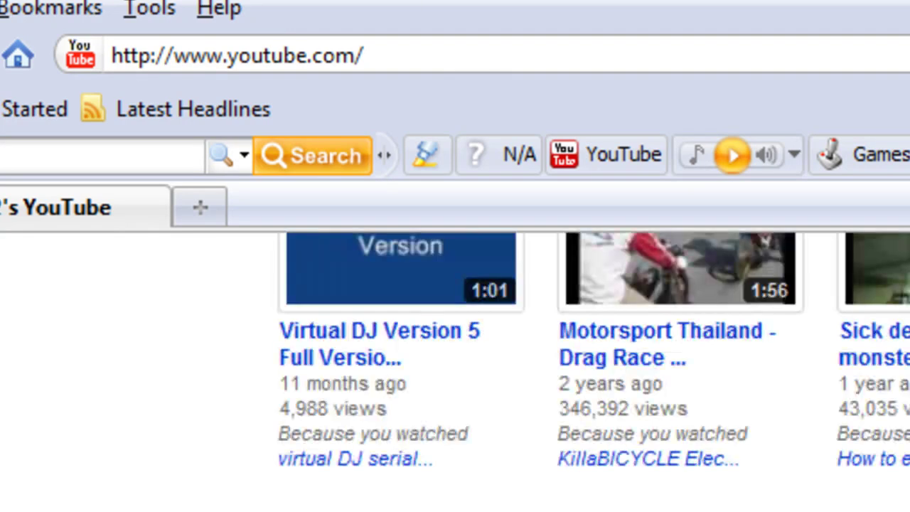
{"action": "scroll", "coordinate": [454, 285], "scroll_direction": "down", "scroll_amount": 15}
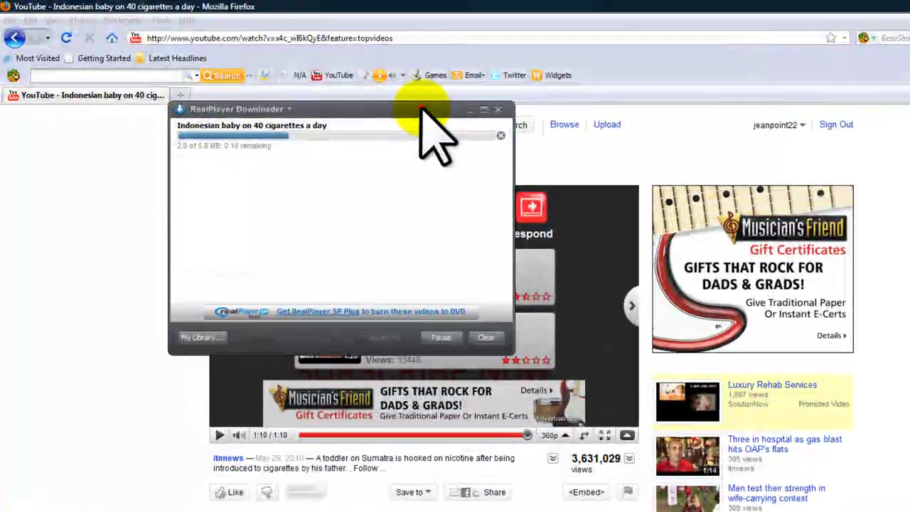
- Send the downloaded video "Indonesian baby on 40 cigarettes a day" from RealPlayer Downloader to the converter
{"action": "left_click_drag", "start_coordinate": [369, 100], "coordinate": [501, 162]}
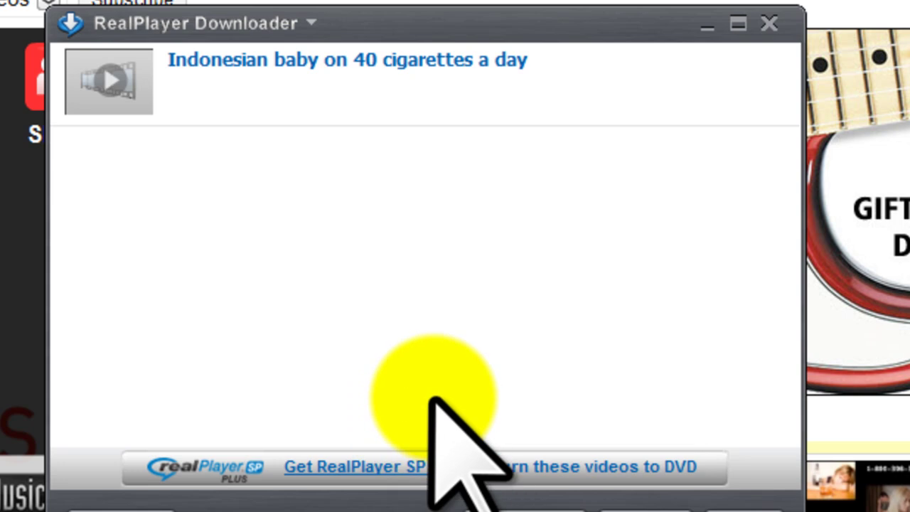
{"action": "mouse_move", "coordinate": [331, 63]}
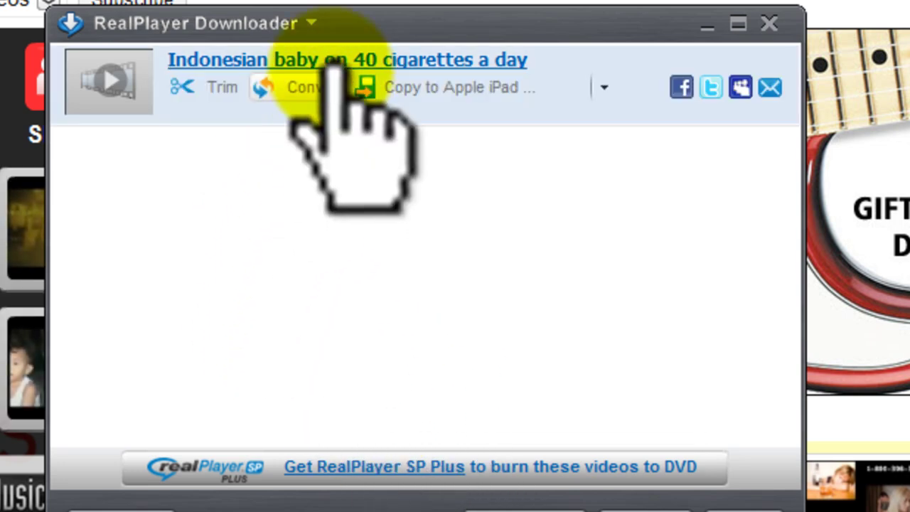
{"action": "left_click", "coordinate": [299, 87]}
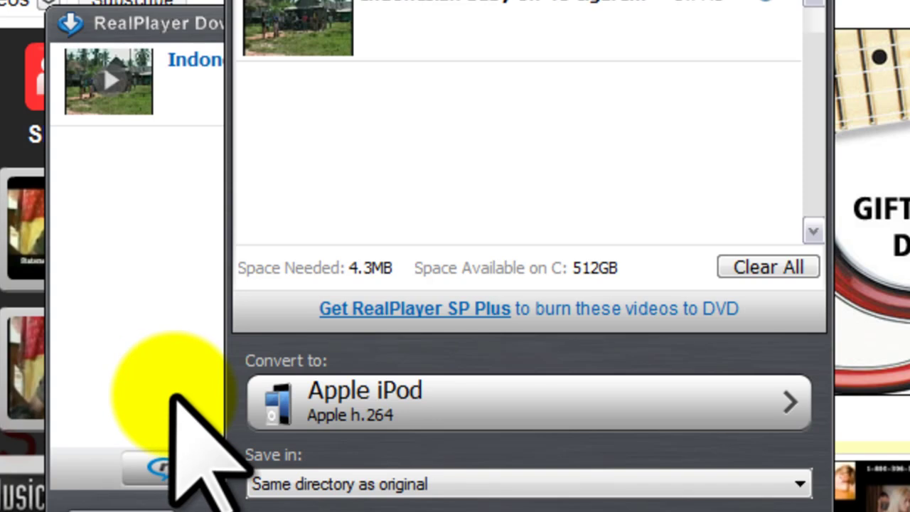
- Convert the video for the Apple iPod device, saving in the same directory as the original, and dismiss the completion dialog
{"action": "left_click", "coordinate": [725, 394]}
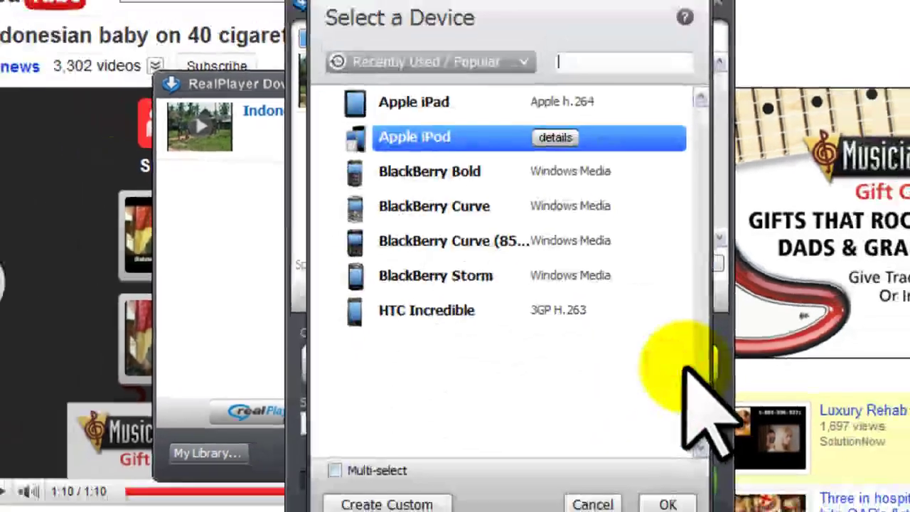
{"action": "mouse_move", "coordinate": [615, 11]}
{"action": "left_mouse_down"}
{"action": "mouse_move", "coordinate": [709, 2]}
{"action": "mouse_move", "coordinate": [843, 14]}
{"action": "left_mouse_up"}
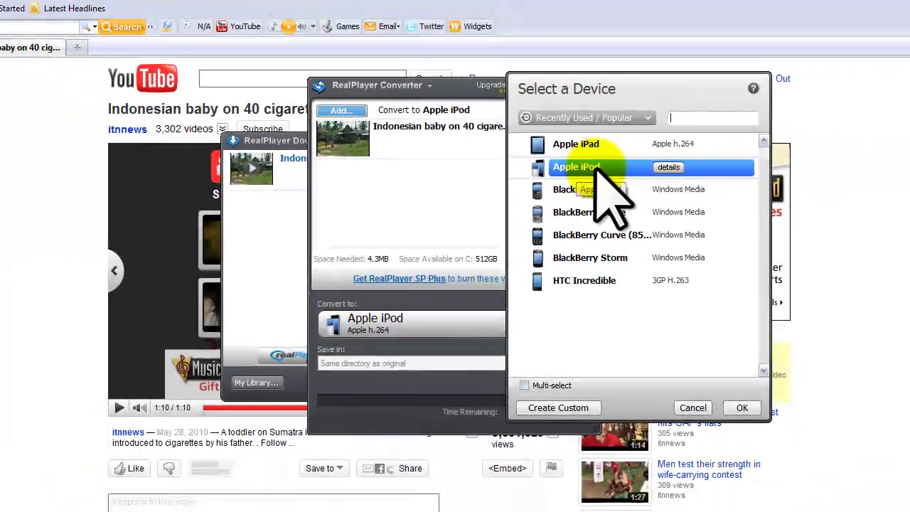
{"action": "left_click", "coordinate": [723, 129]}
{"action": "left_click", "coordinate": [743, 408]}
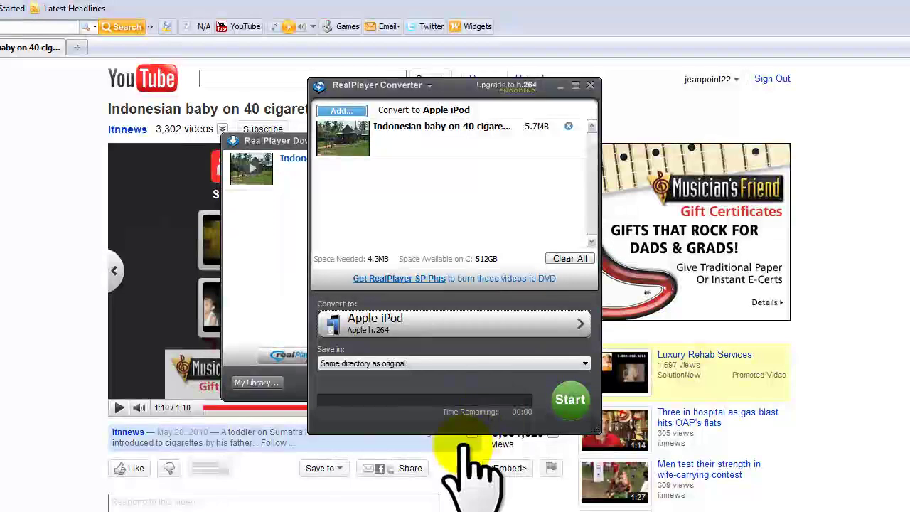
{"action": "left_click", "coordinate": [577, 401]}
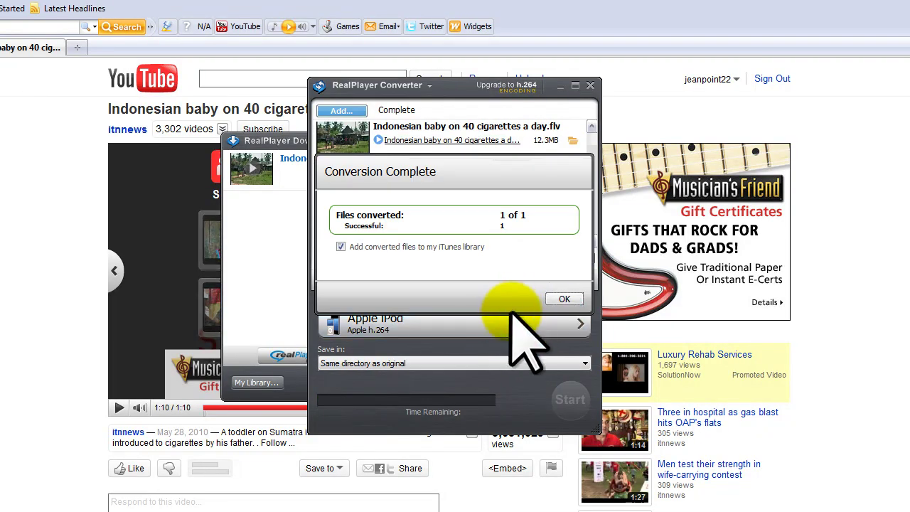
{"action": "left_click", "coordinate": [562, 298]}
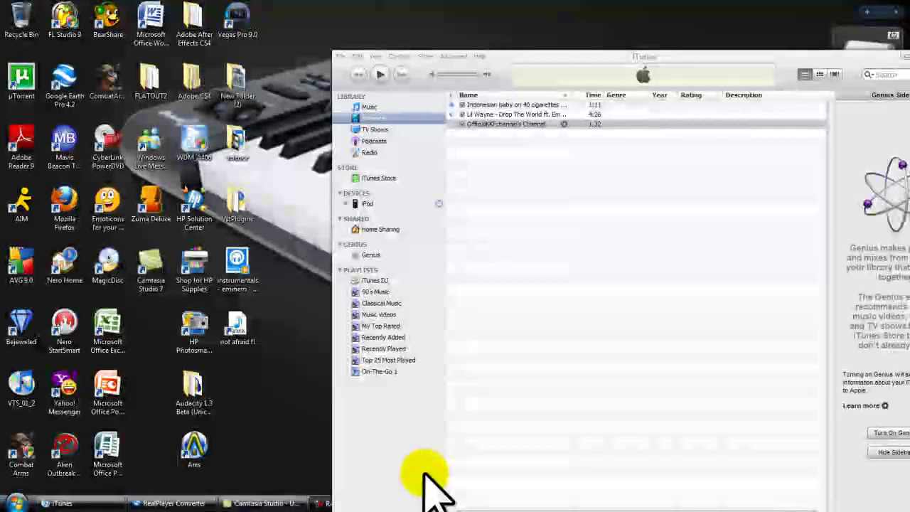
- Play the converted "Indonesian baby on 40 cigarettes a day" video in the iTunes movie library, leave full screen, and close its playback view
{"action": "left_click", "coordinate": [526, 107]}
{"action": "left_click", "coordinate": [527, 107]}
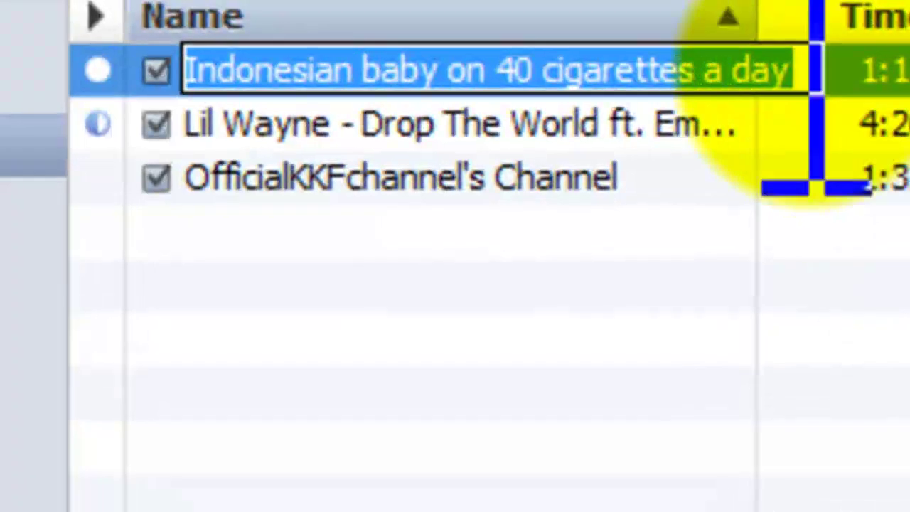
{"action": "left_click", "coordinate": [694, 86]}
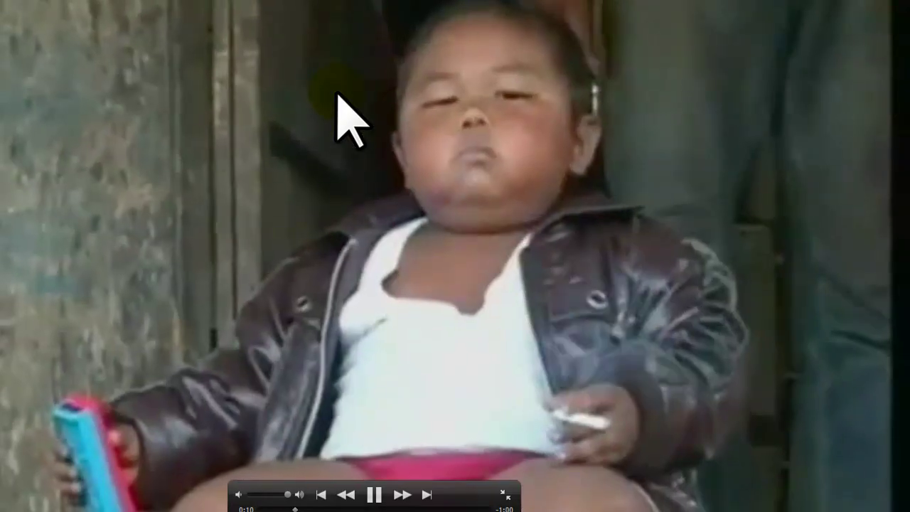
{"action": "key", "text": "Escape"}
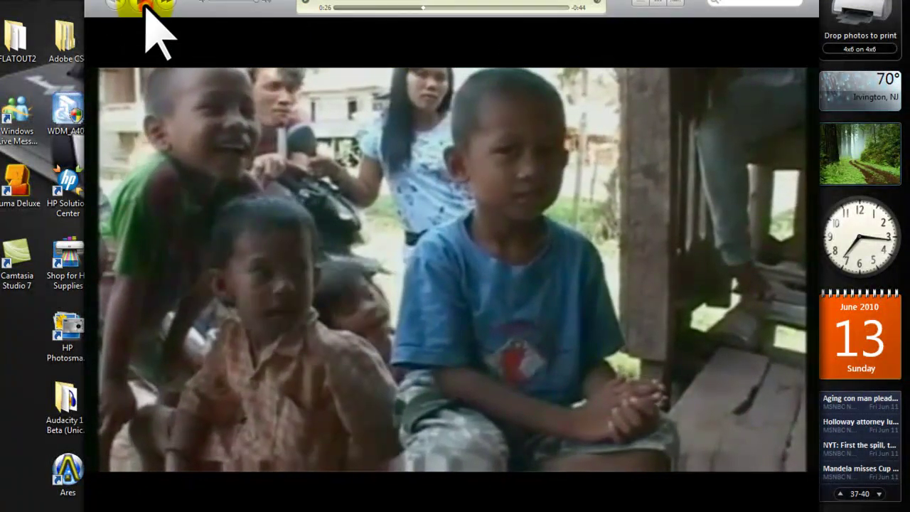
{"action": "mouse_move", "coordinate": [462, 207]}
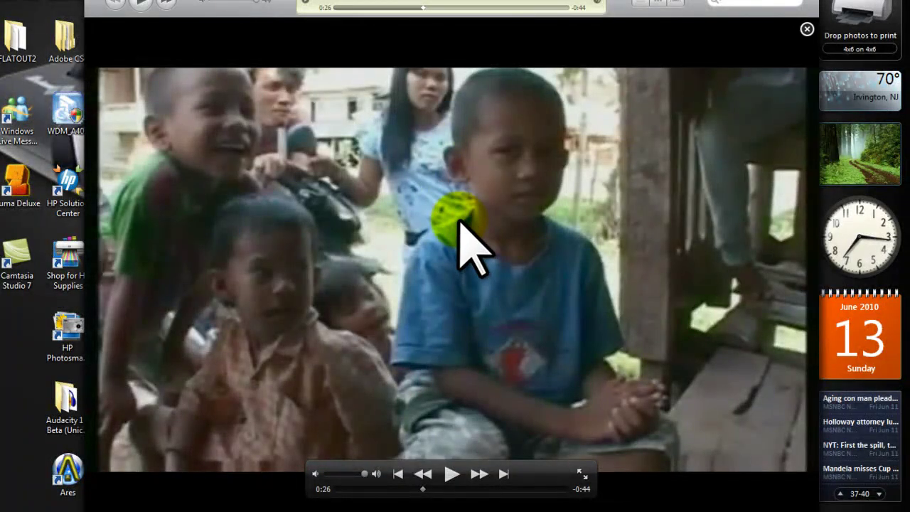
{"action": "left_click", "coordinate": [807, 29]}
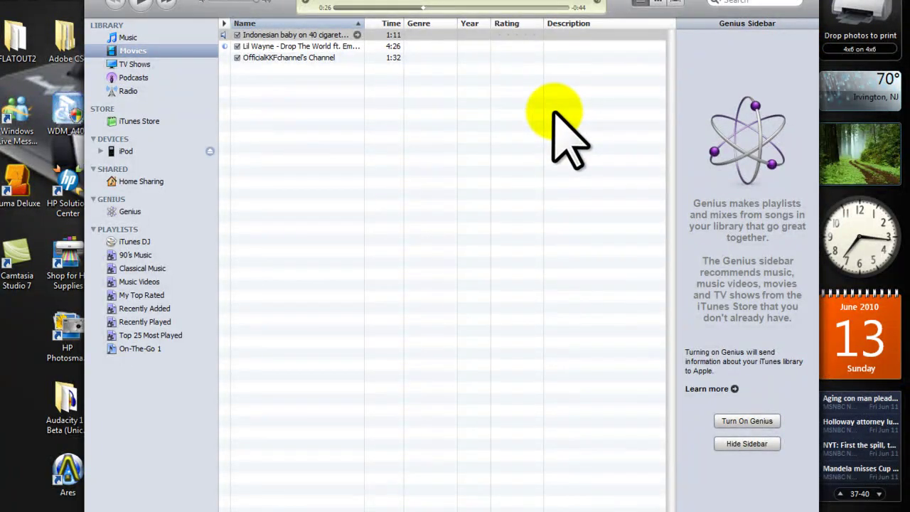